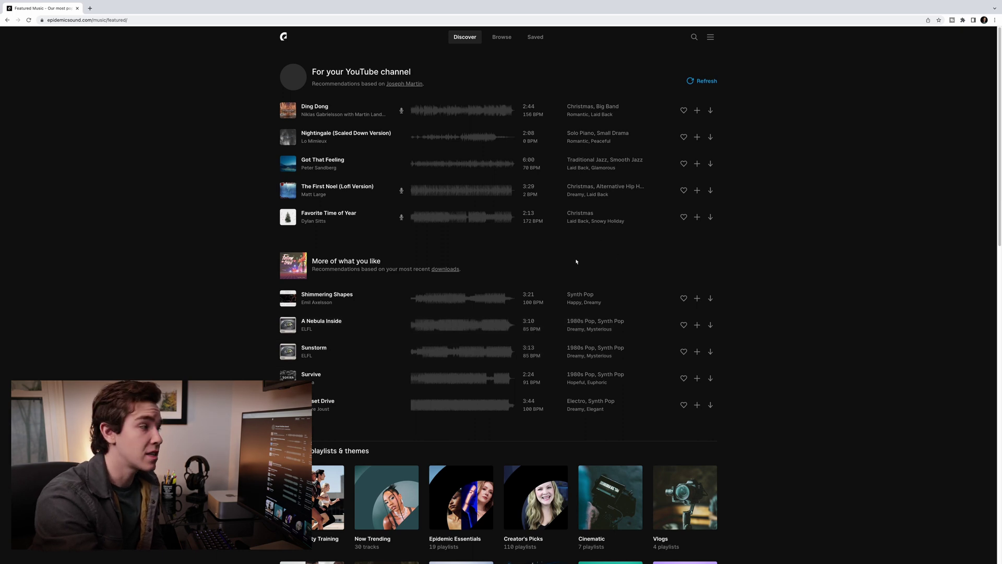
# Go to the Saved section to see the saved playlists.
pyautogui.click(529, 38)
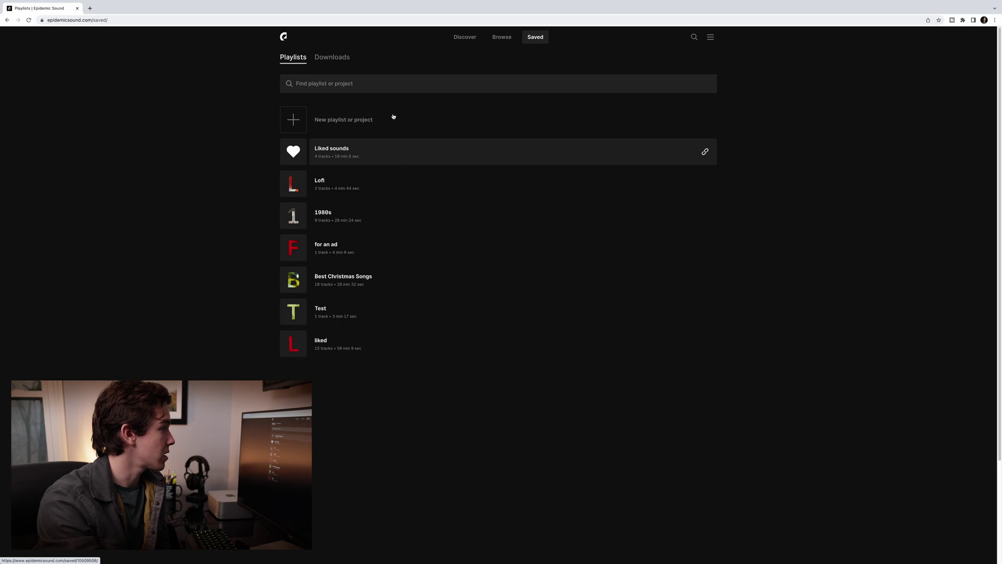
# Create a new project named '70s roadtrip' and select it in the saved list.
pyautogui.click(329, 127)
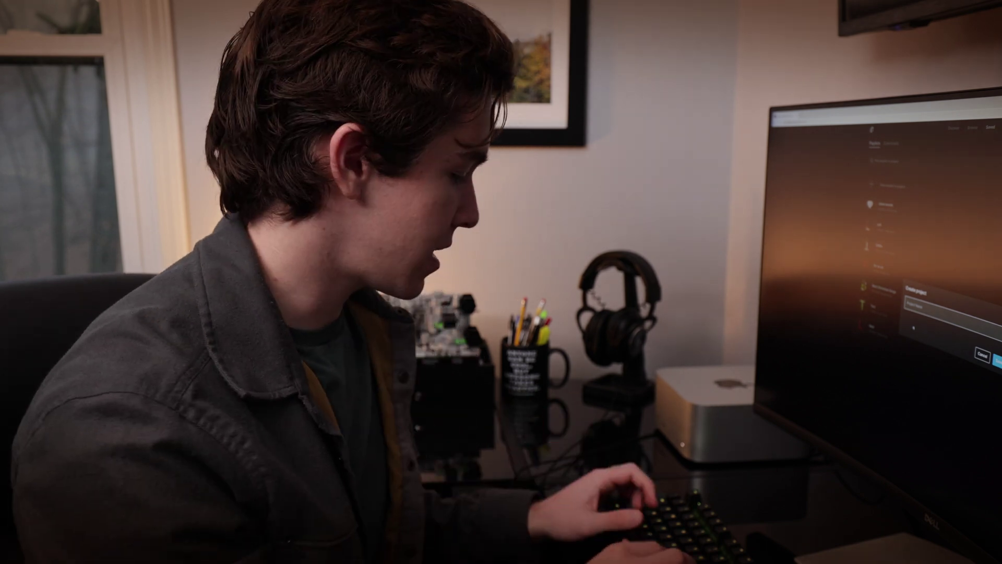
pyautogui.write('70s road')
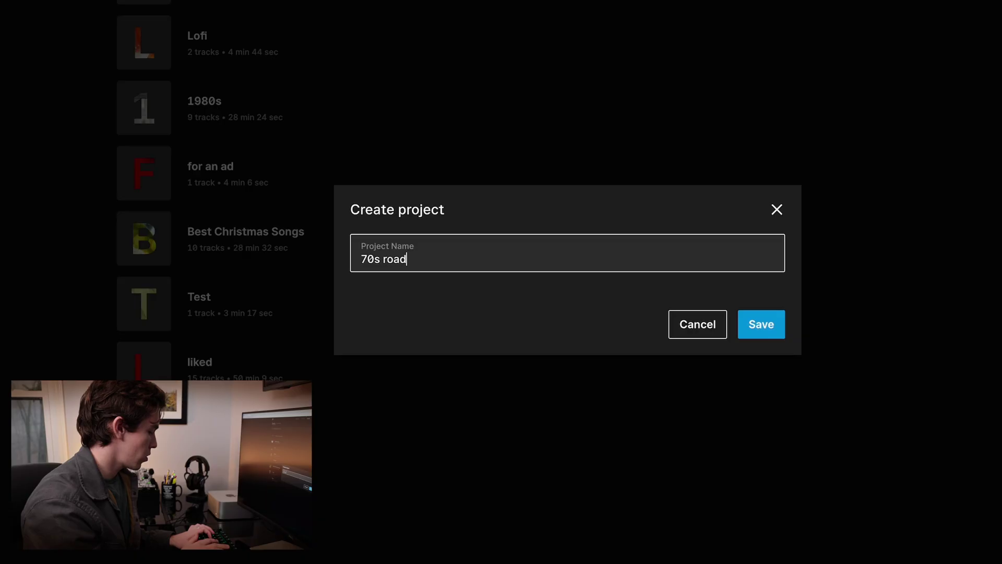
pyautogui.write('trip')
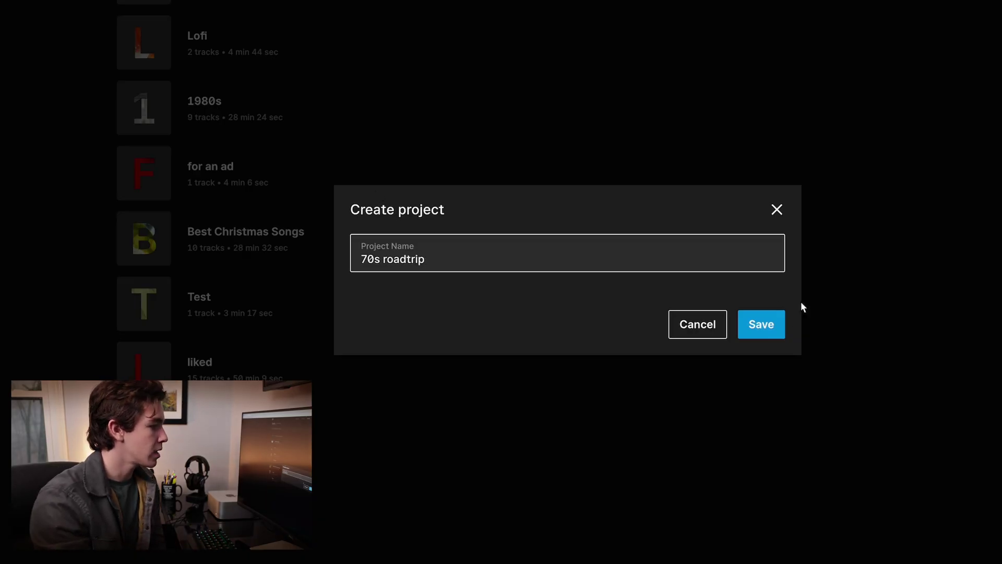
pyautogui.click(776, 322)
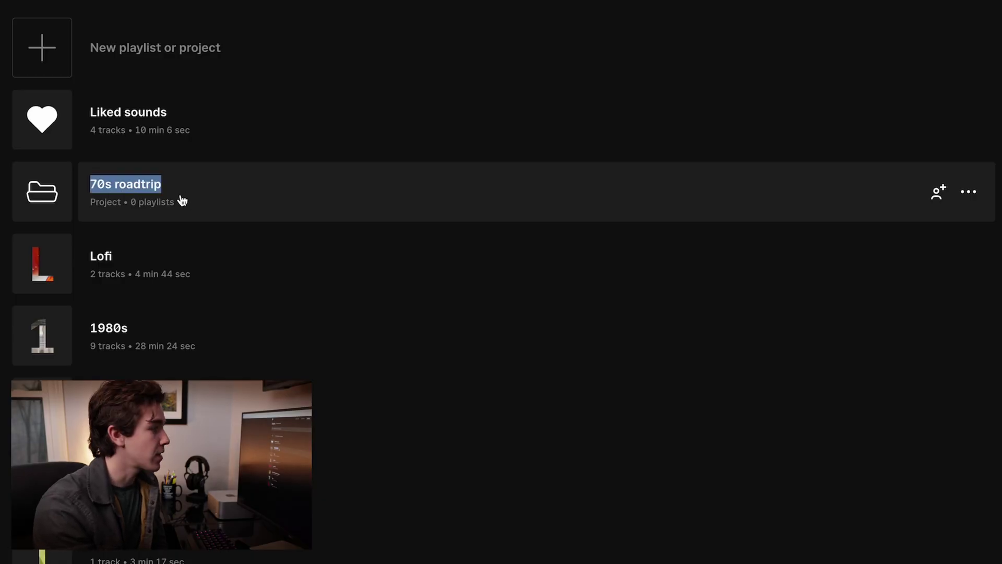
pyautogui.click(183, 201)
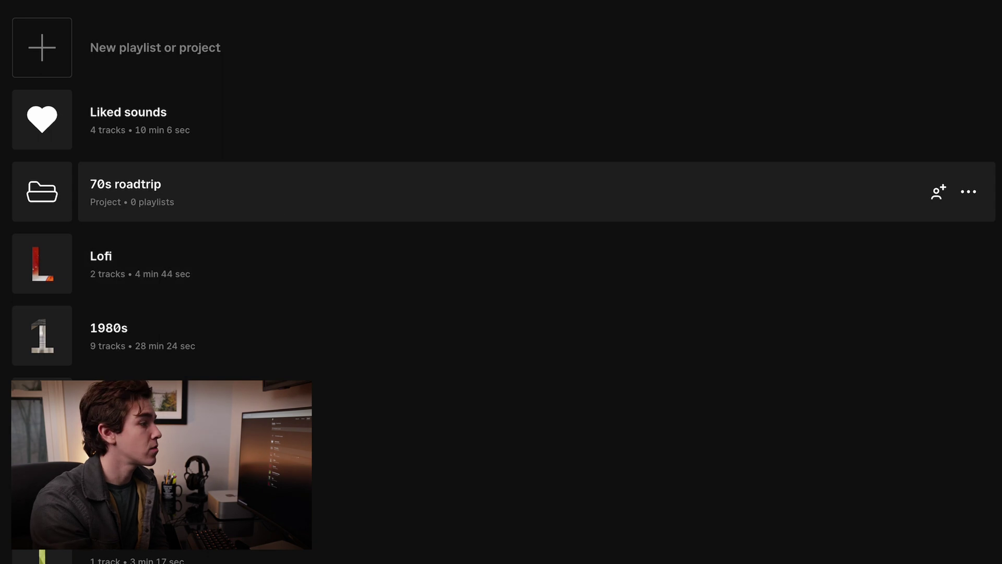
# Add three new playlists, Pop, Score and SFX, inside the 70s roadtrip project.
pyautogui.click(969, 193)
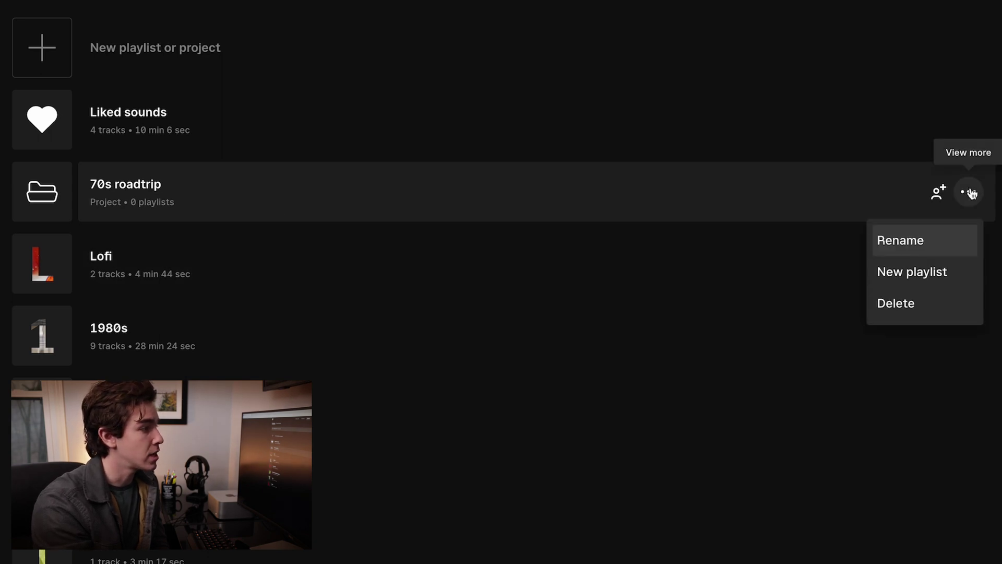
pyautogui.click(921, 275)
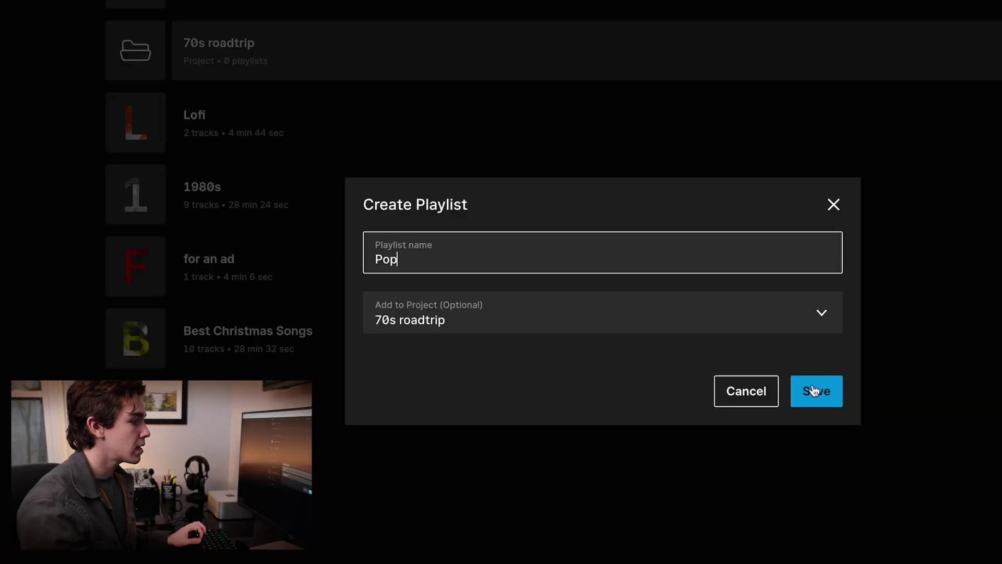
pyautogui.click(815, 391)
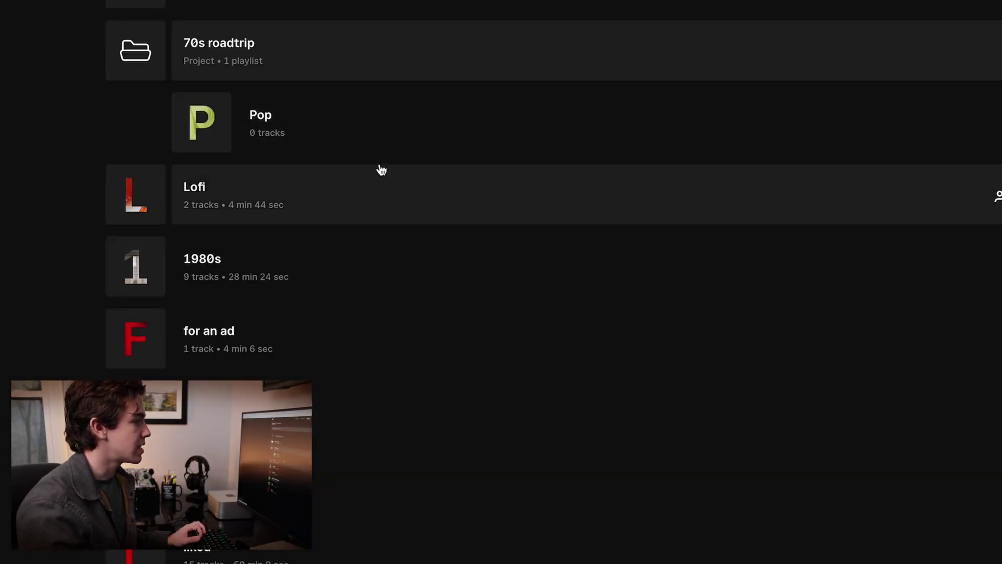
pyautogui.click(984, 50)
pyautogui.click(984, 131)
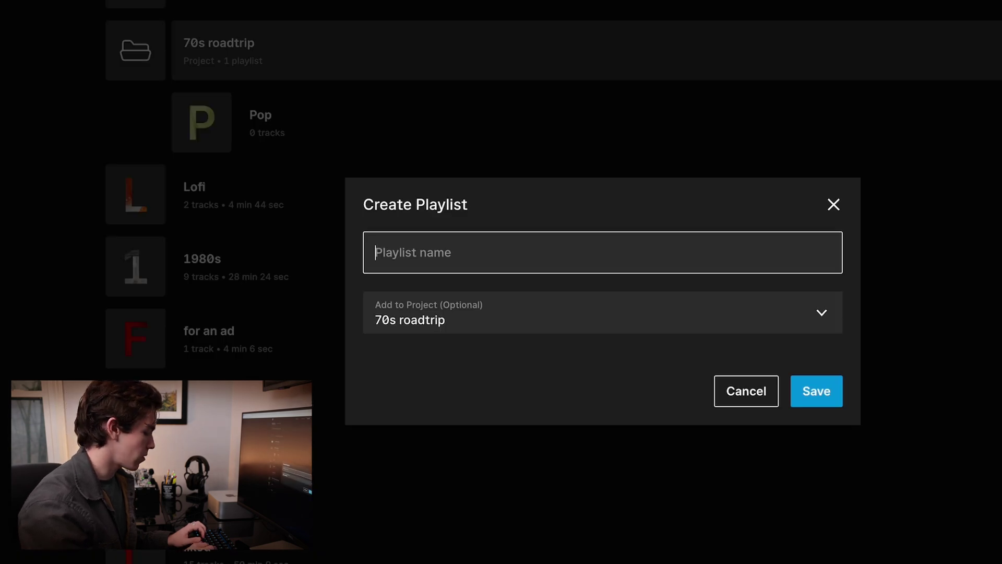
pyautogui.write('Score')
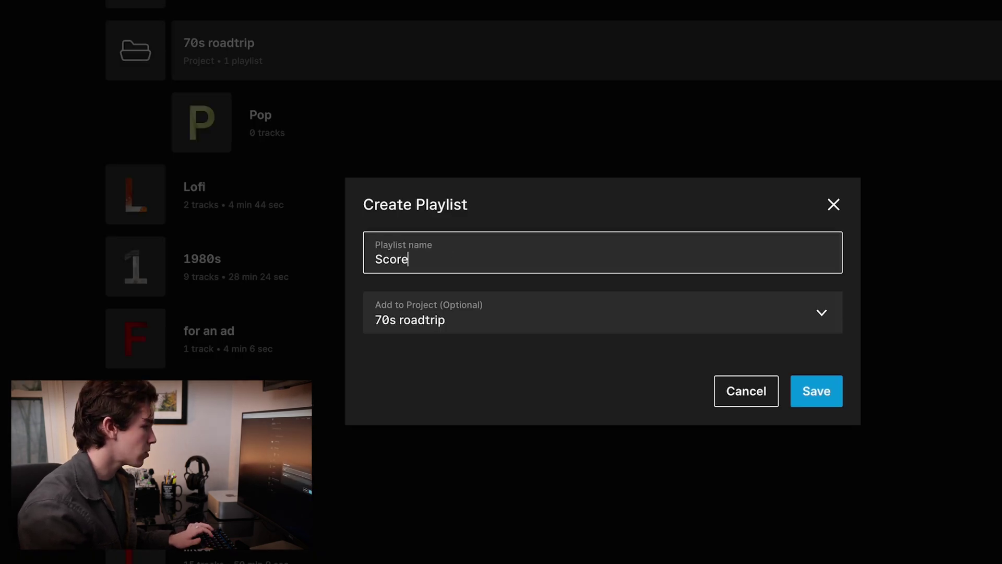
pyautogui.press('Return')
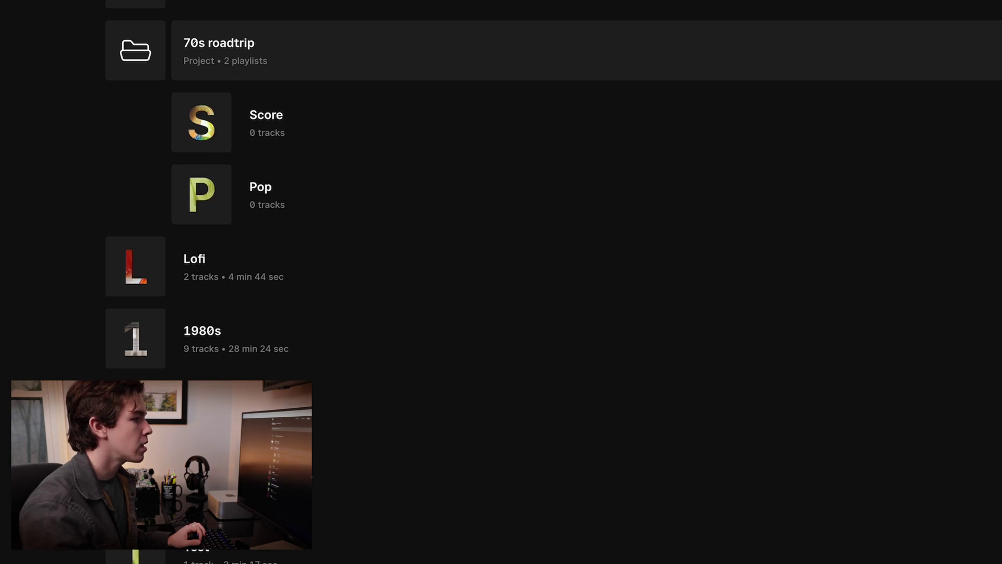
pyautogui.click(994, 122)
pyautogui.click(983, 130)
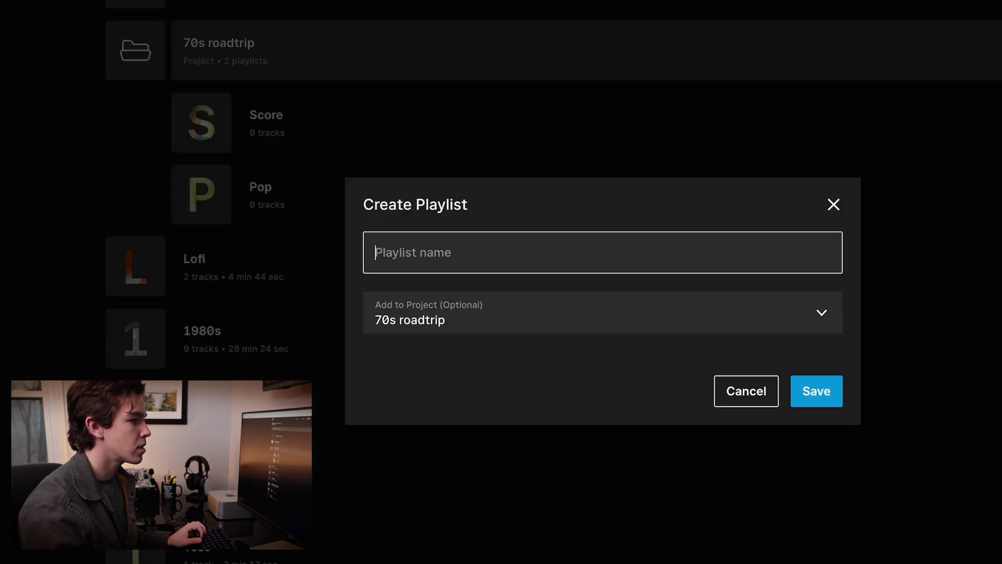
pyautogui.write('SFX')
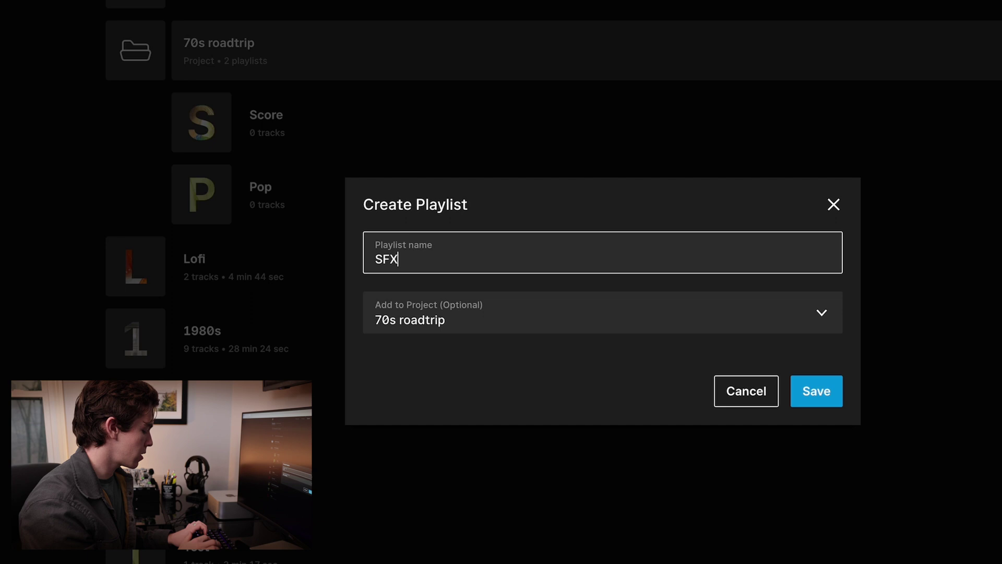
pyautogui.press('Return')
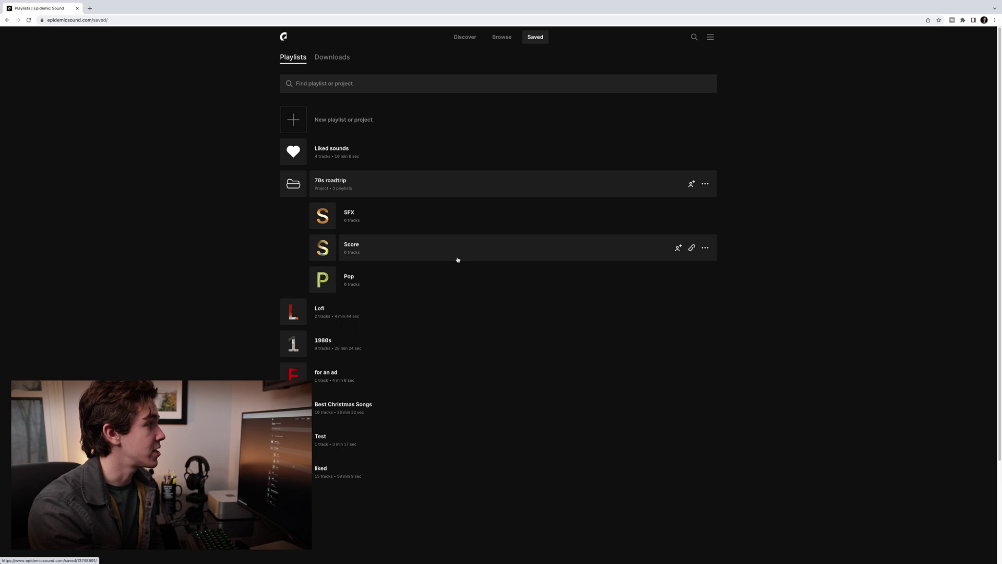
# Browse music by genre and scroll down to the A–Z genre list.
pyautogui.click(501, 37)
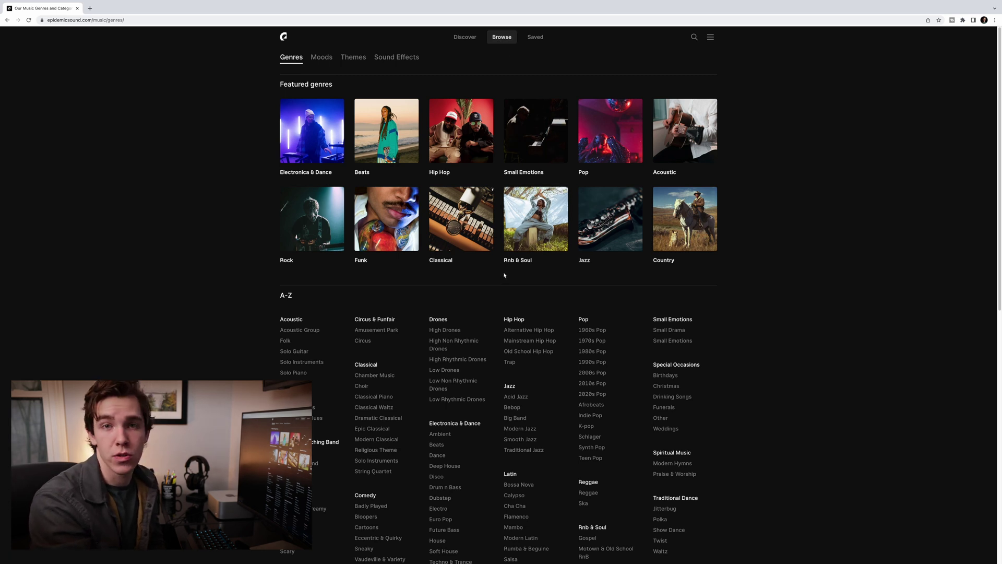
pyautogui.scroll(-1, 522, 302)
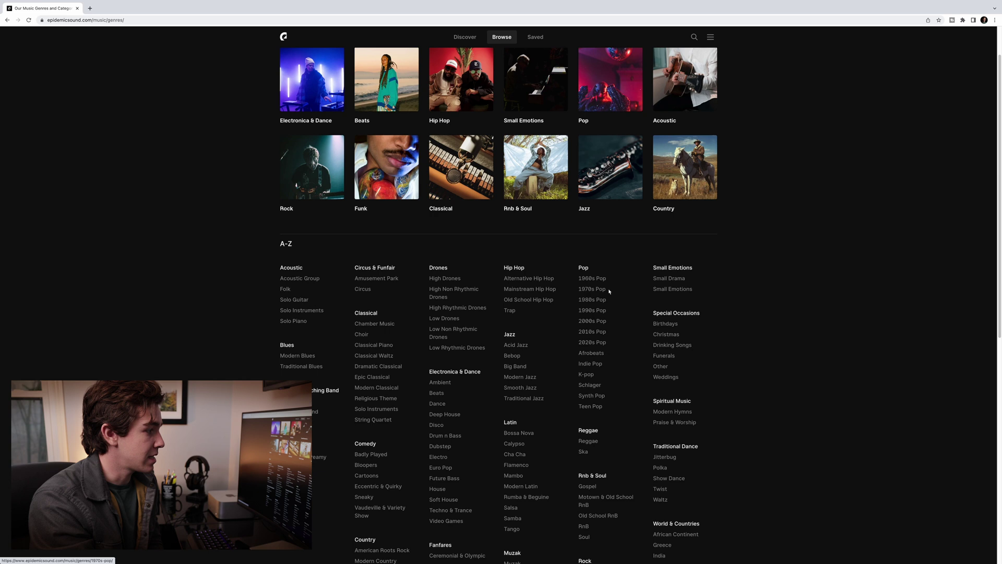
# From the 1970s Pop genre, save the track Flightmode into 70s roadtrip's Pop playlist.
pyautogui.click(592, 290)
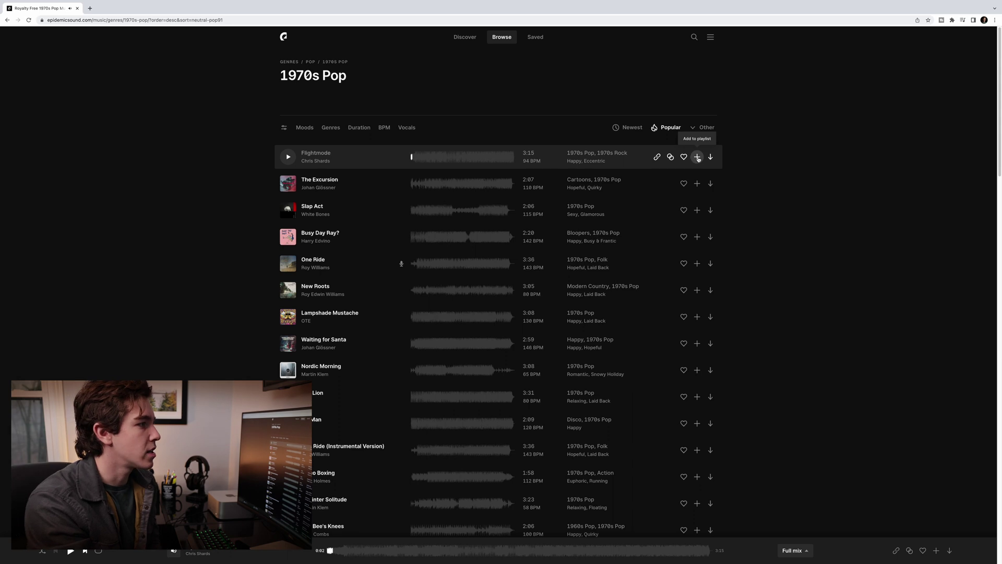
pyautogui.click(697, 157)
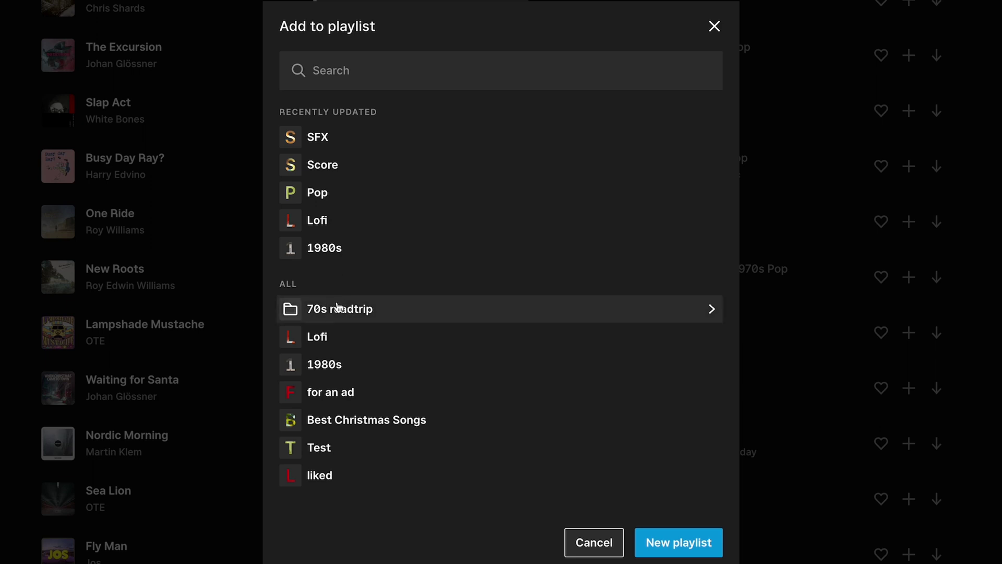
pyautogui.click(337, 308)
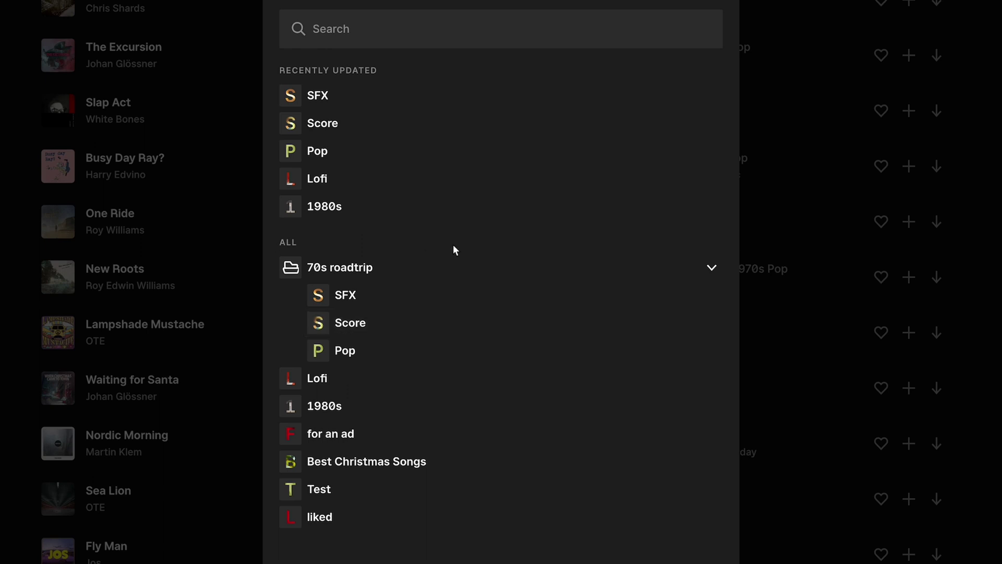
pyautogui.click(342, 348)
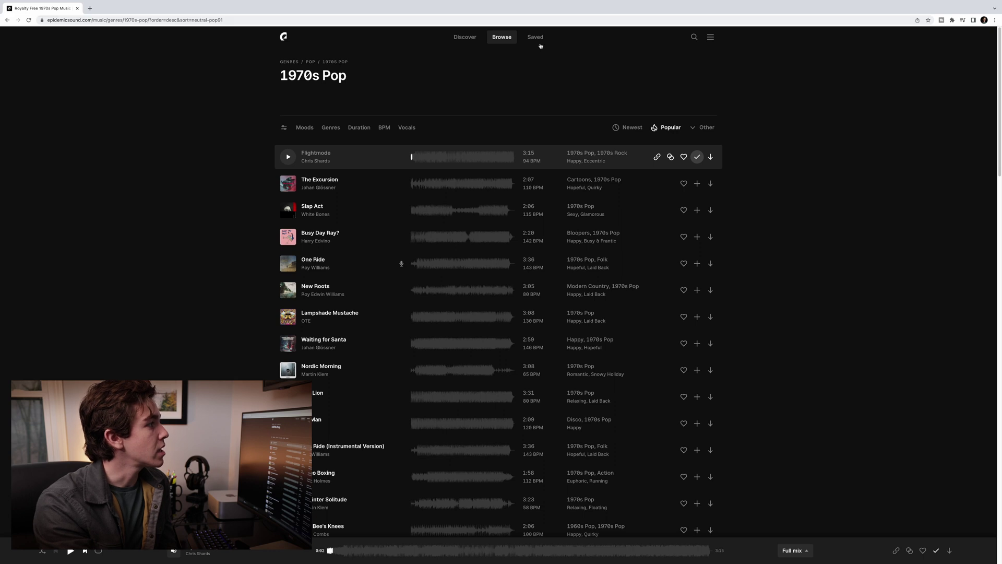
# Return to Saved, expand 70s roadtrip and open its Pop playlist.
pyautogui.click(537, 39)
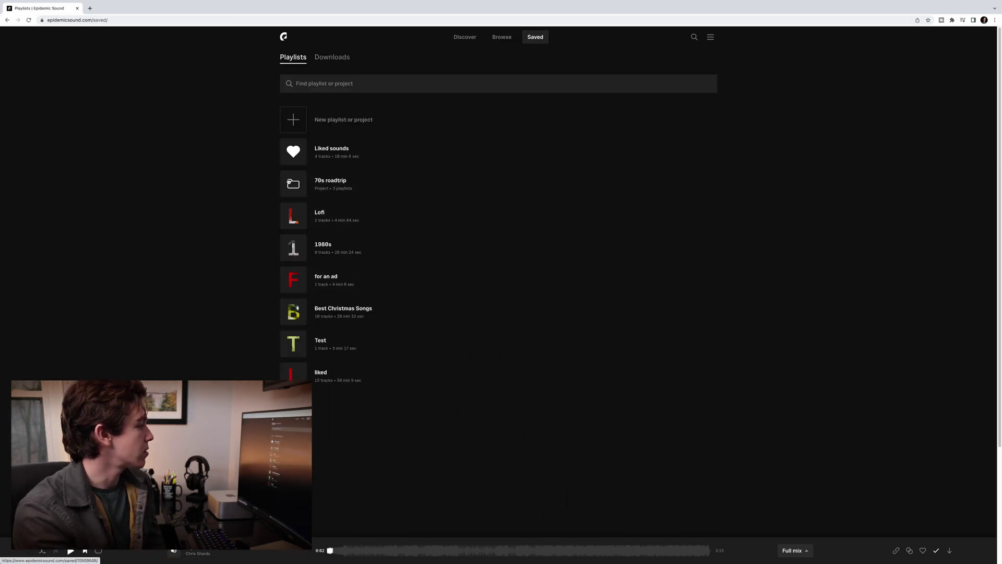
pyautogui.click(334, 182)
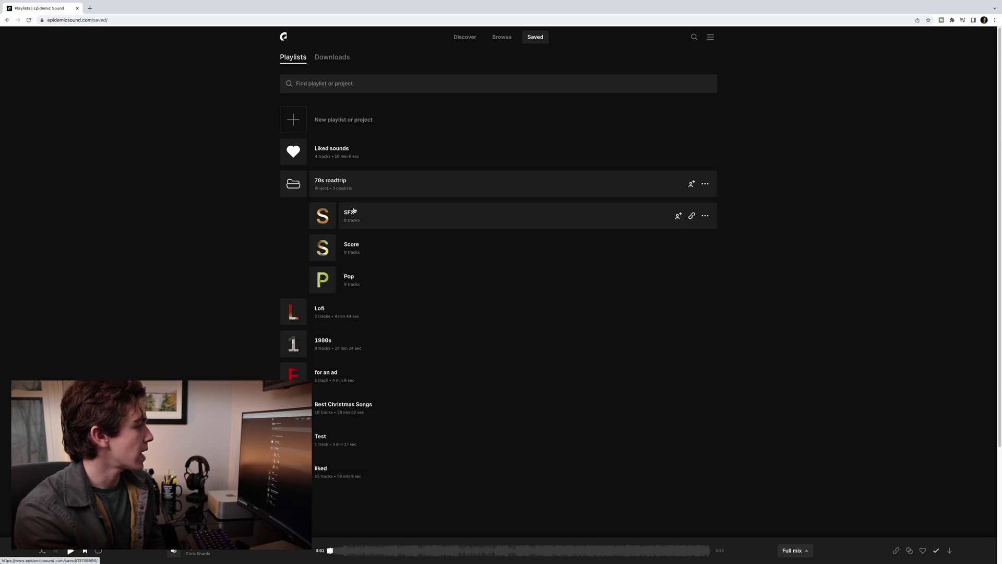
pyautogui.click(358, 277)
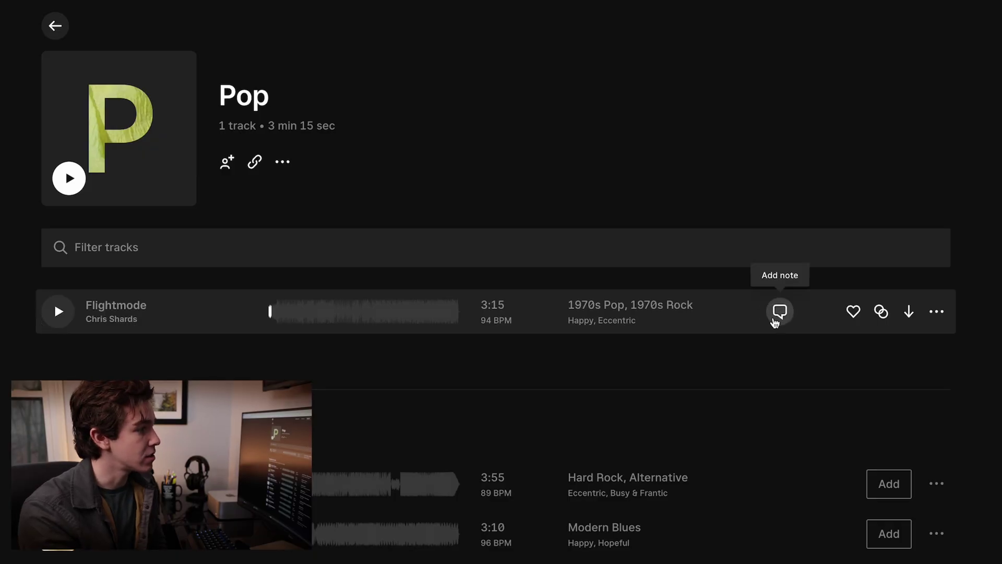
# Add the note '1:00-1:30?' to Flightmode, double-check it, then return to the saved playlists.
pyautogui.click(781, 313)
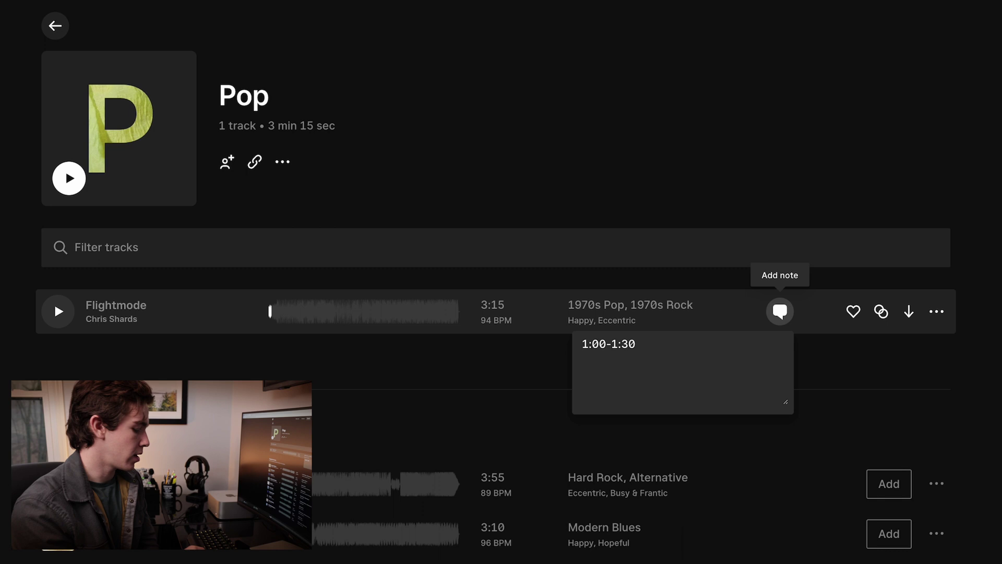
pyautogui.click(696, 429)
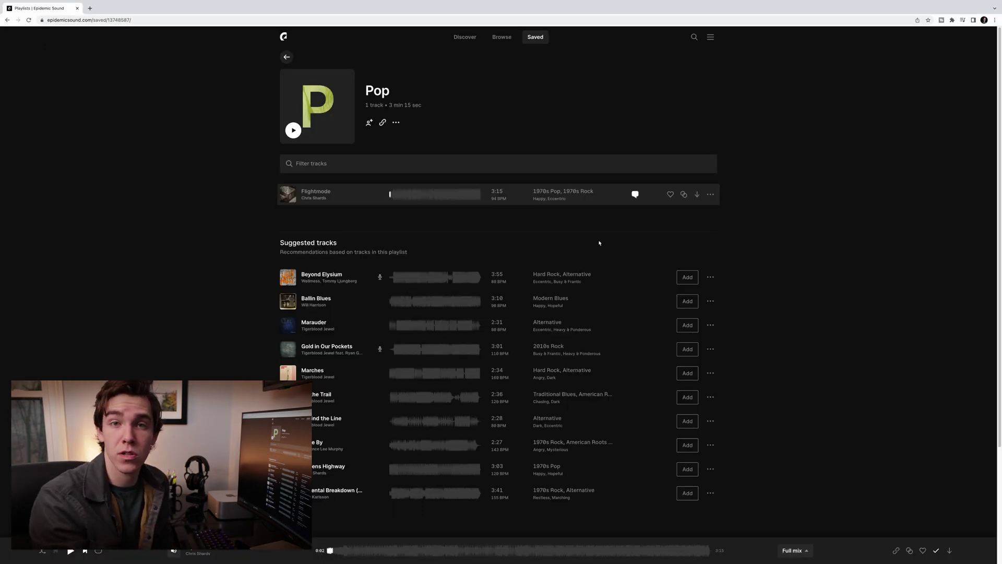
pyautogui.click(635, 194)
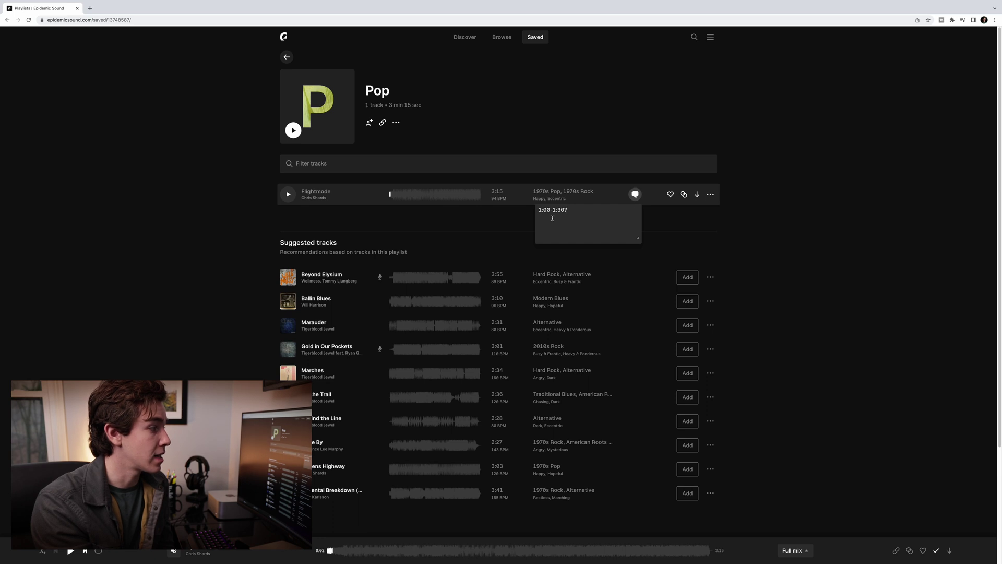
pyautogui.click(701, 234)
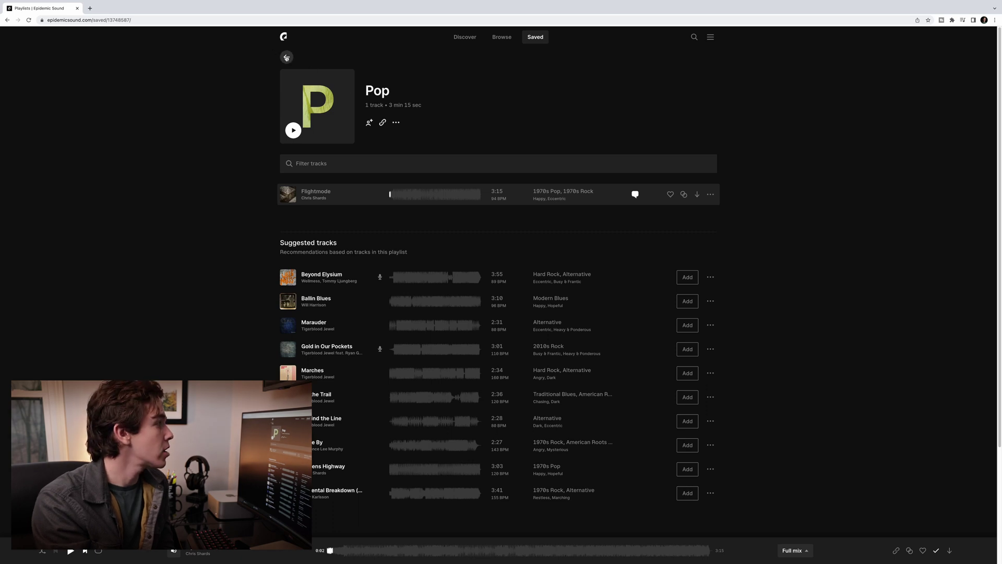
pyautogui.click(287, 58)
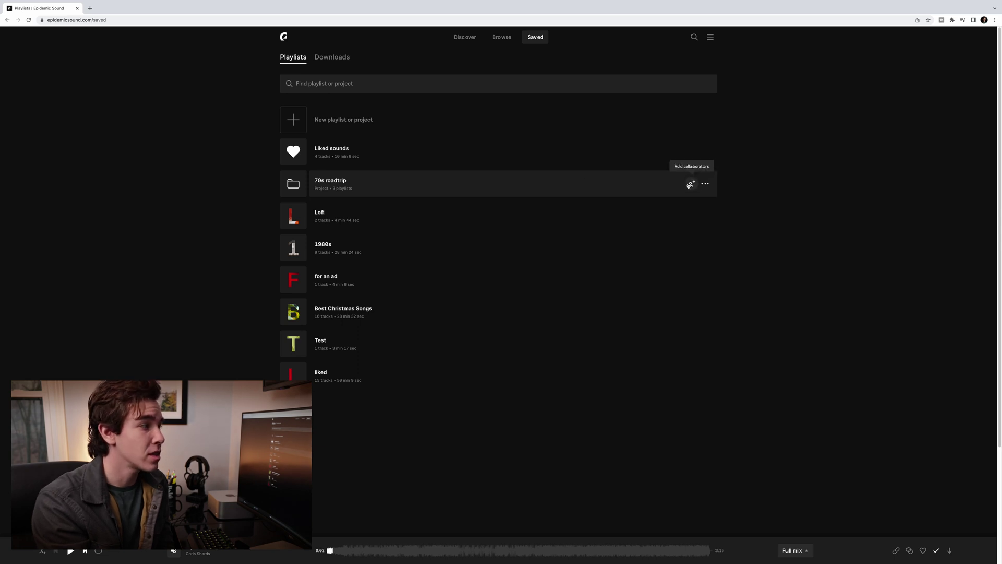
# Invite a collaborator to the 70s roadtrip project using their e-mail address.
pyautogui.click(690, 185)
pyautogui.click(434, 288)
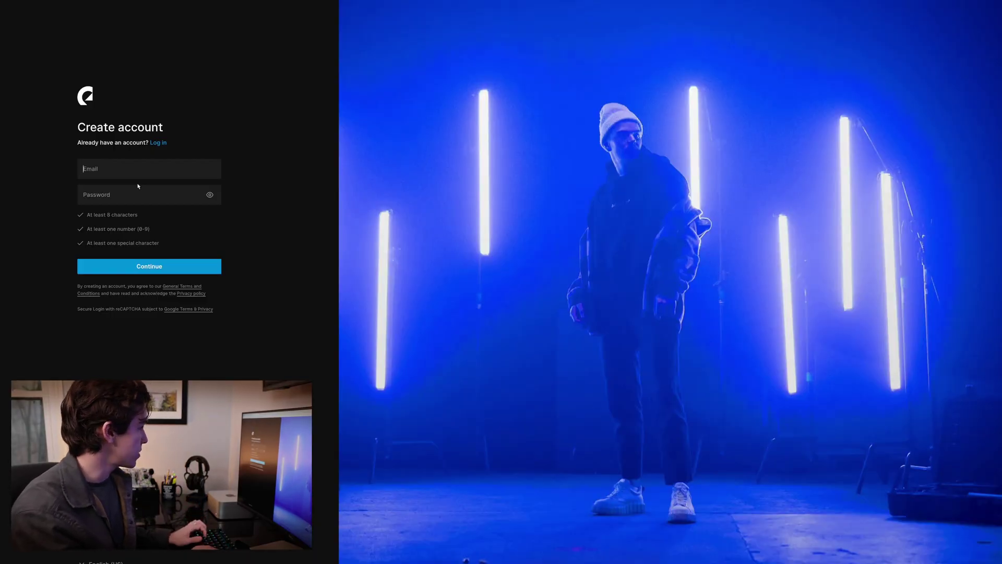
# Begin entering the collaborator's e-mail address in the Create account form.
pyautogui.write('jo')
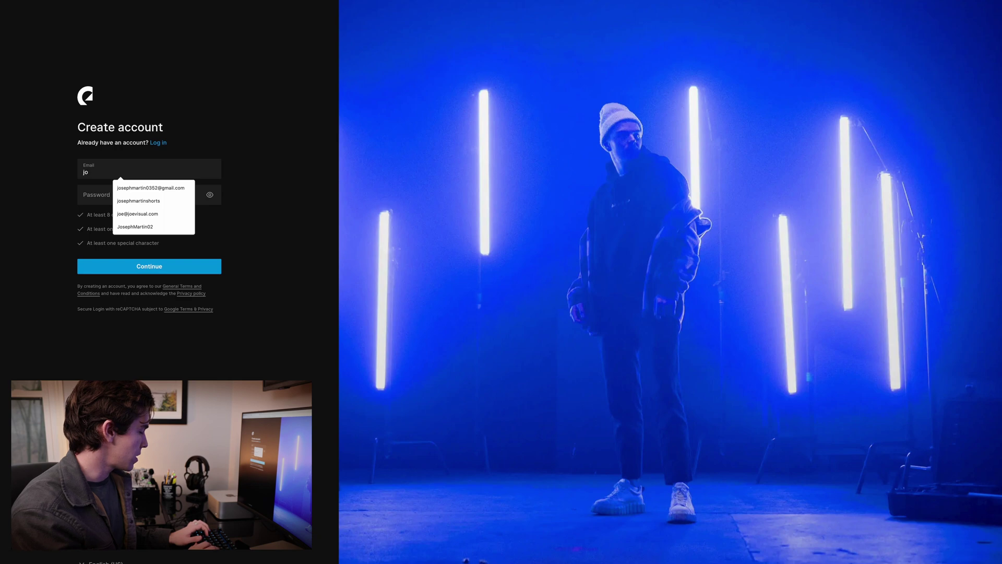
pyautogui.write('s')
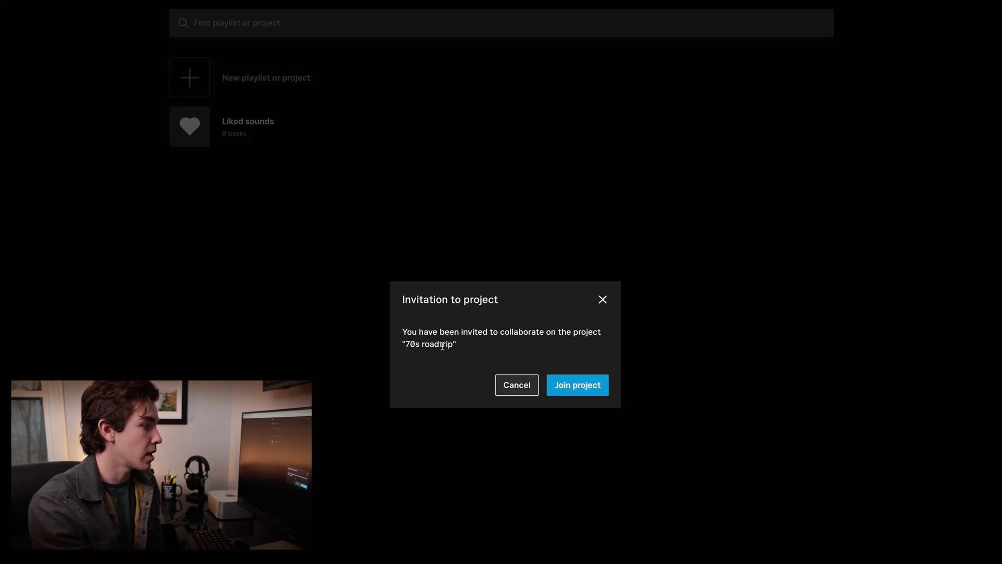
# Join the 70s roadtrip project and open its shared Pop playlist.
pyautogui.click(574, 394)
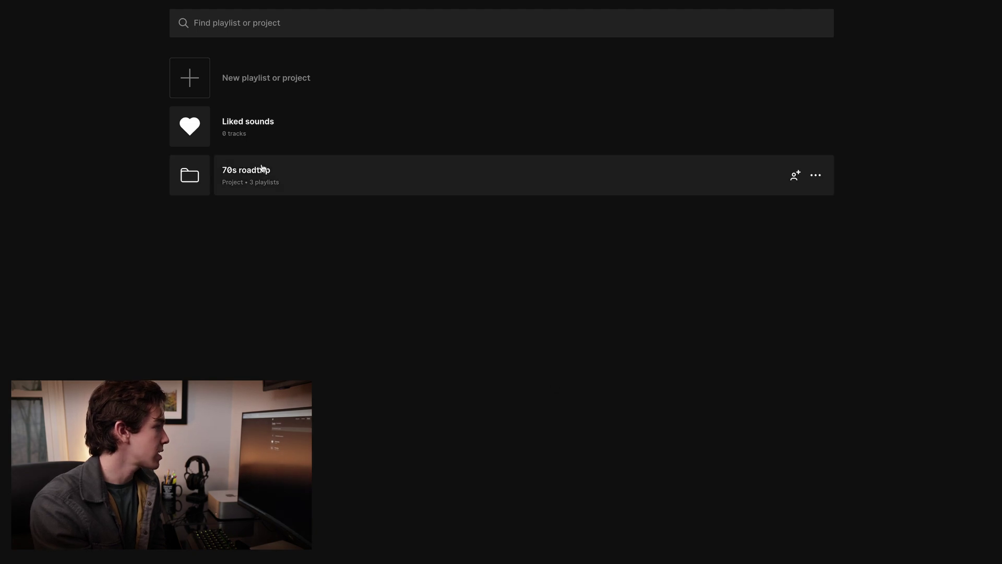
pyautogui.click(263, 169)
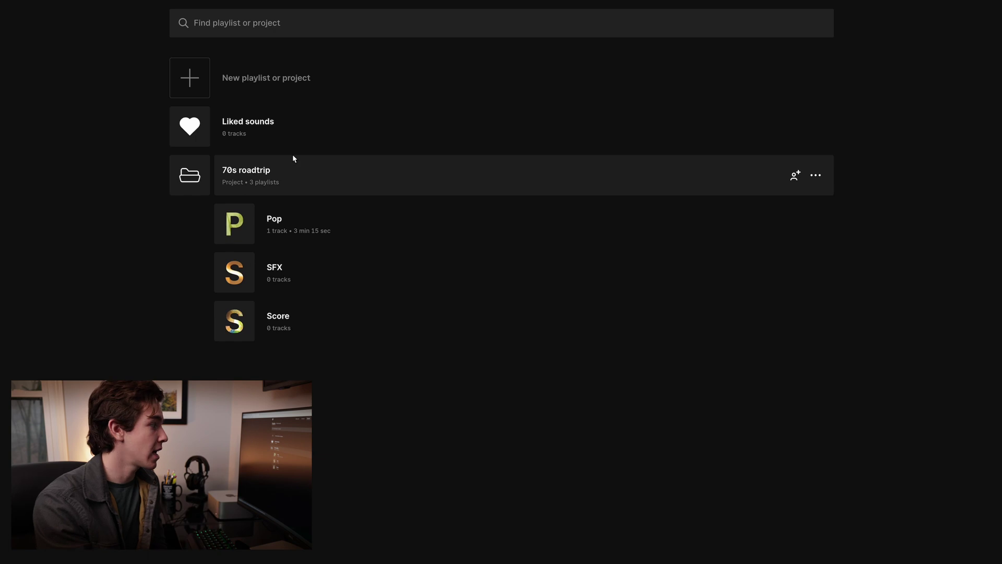
pyautogui.click(293, 237)
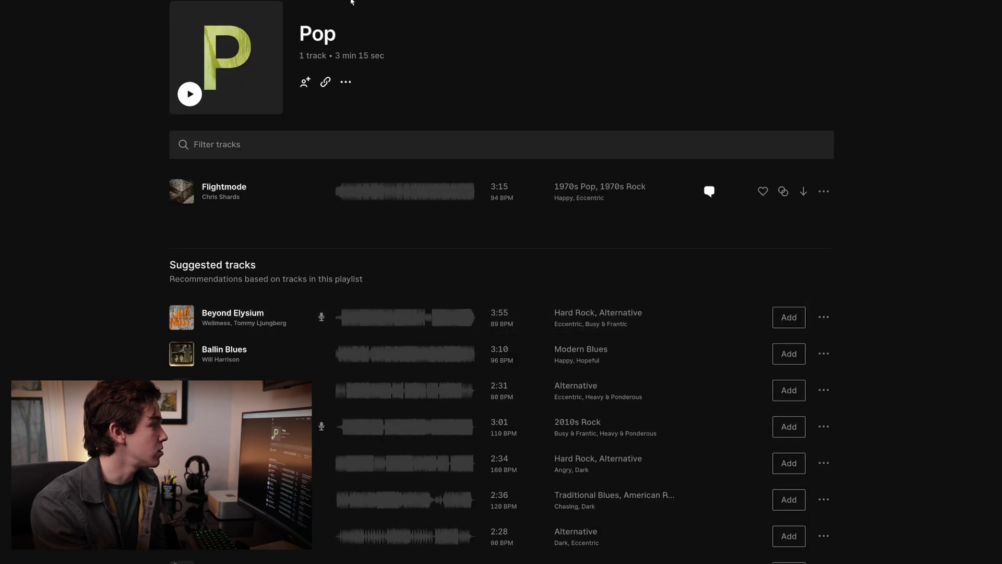
# Reply 'yes i like it!' on a new line in Flightmode's note.
pyautogui.click(709, 191)
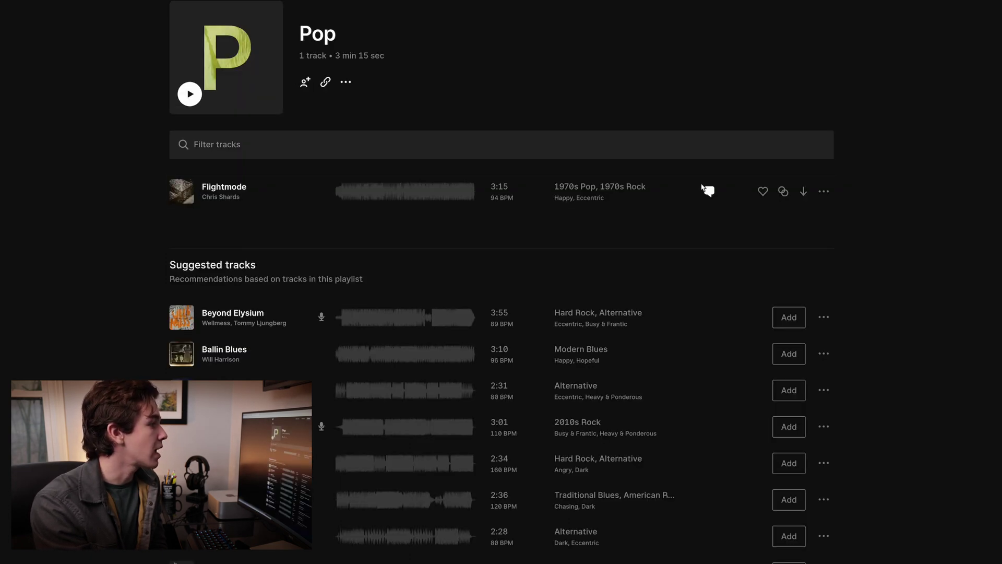
pyautogui.click(708, 191)
pyautogui.press('Return')
pyautogui.write('-')
pyautogui.press('Return')
pyautogui.write('yes')
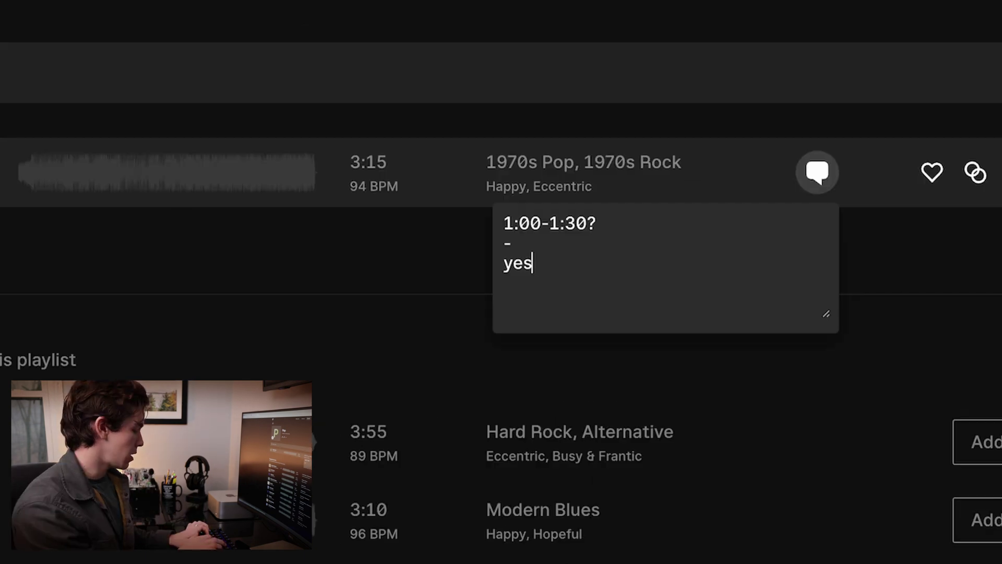
pyautogui.write(' i like it!')
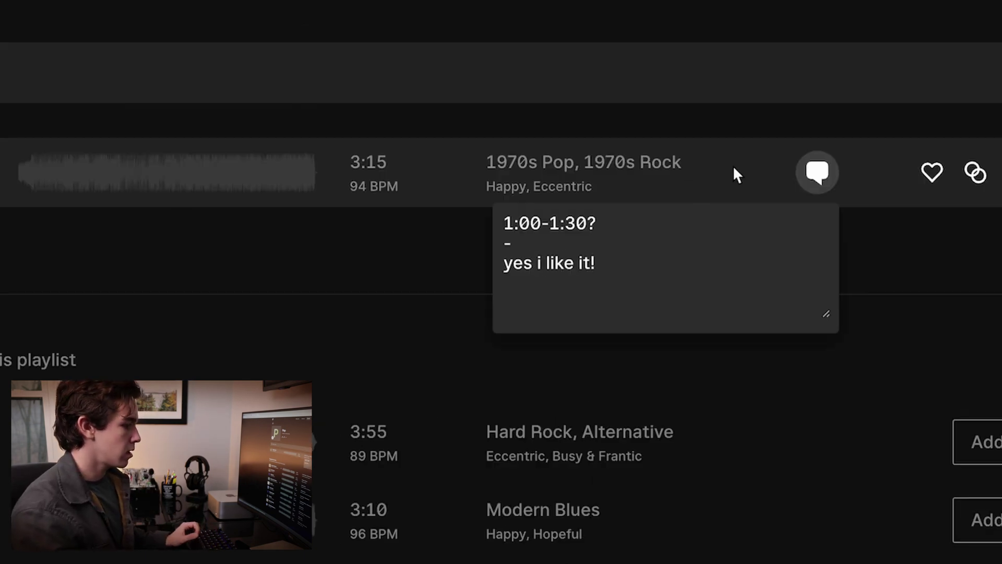
pyautogui.press('Return')
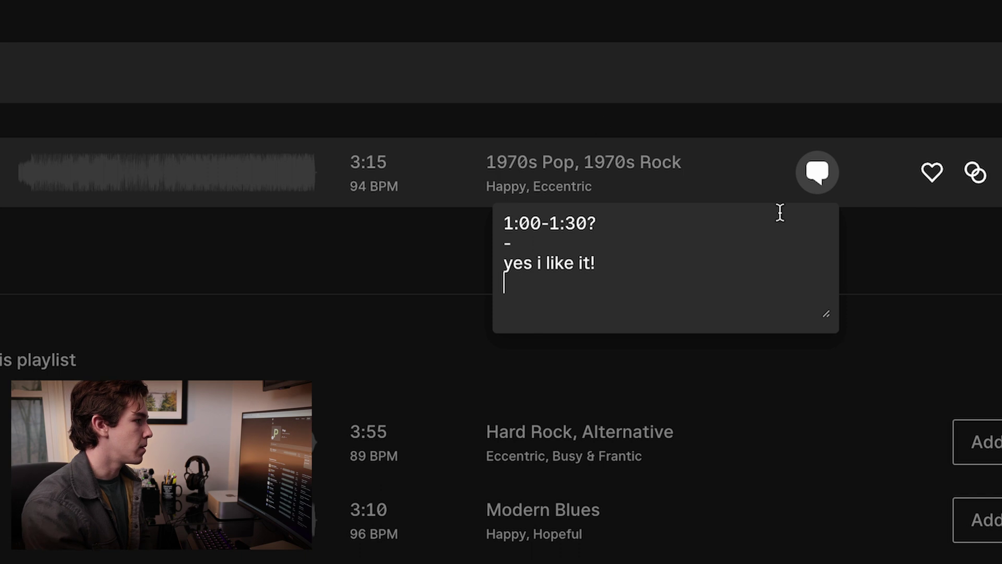
pyautogui.press('Escape')
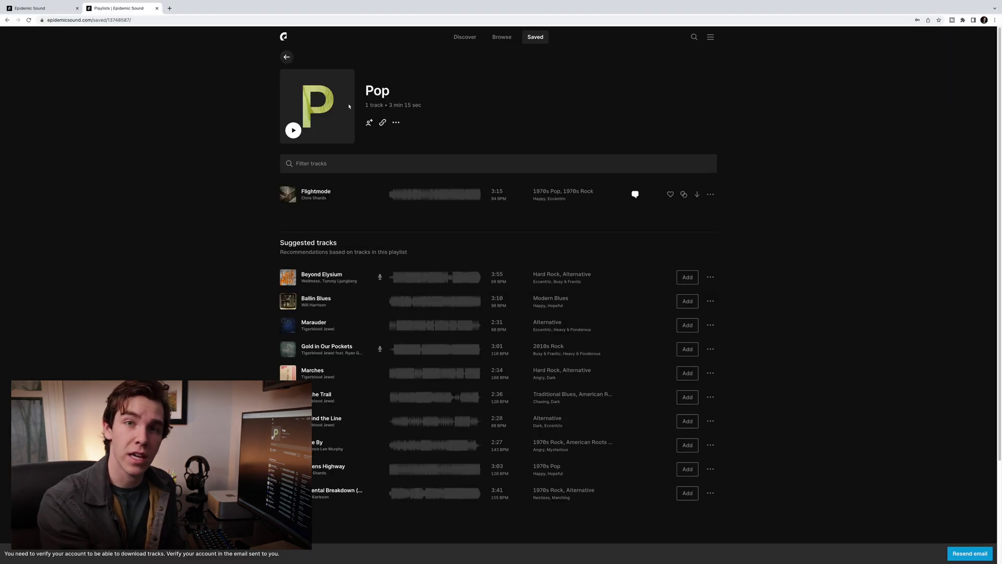
# Log the collaborator out and return to the original account's Saved playlists showing 70s roadtrip.
pyautogui.click(286, 57)
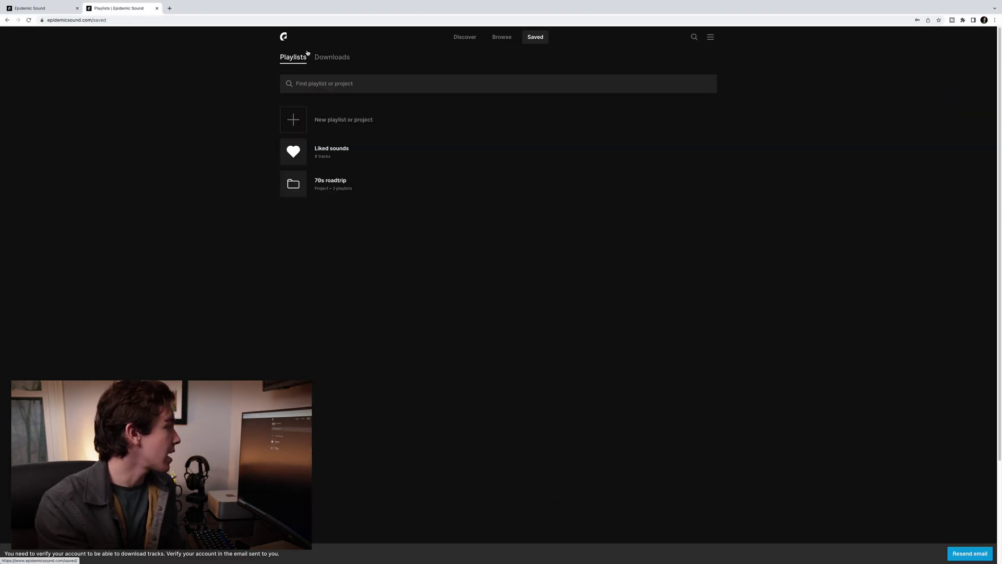
pyautogui.click(710, 37)
pyautogui.click(694, 98)
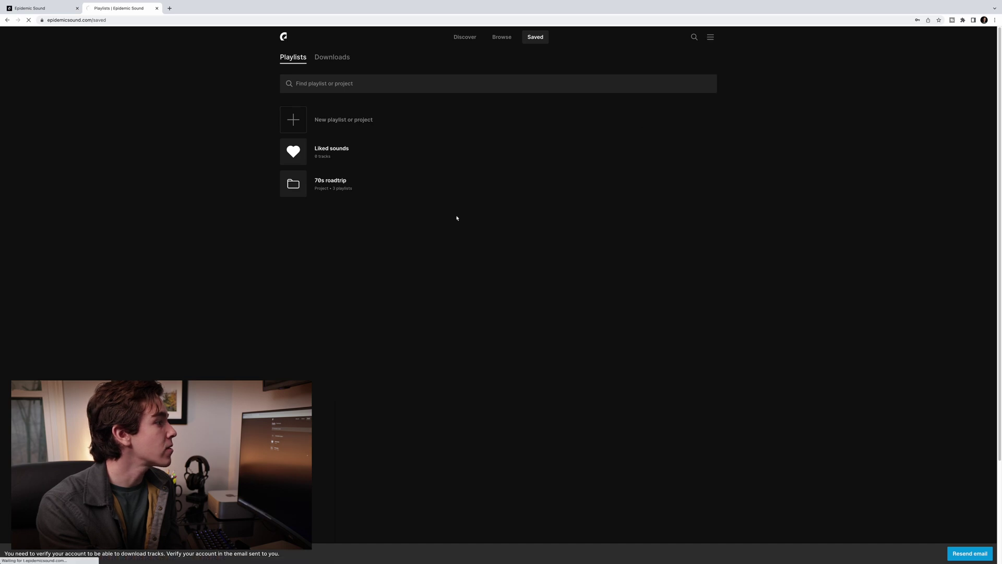